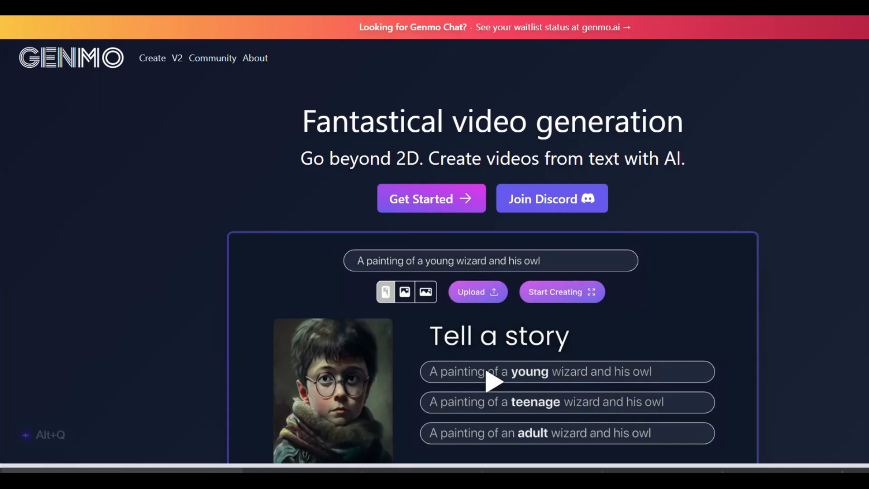
Start a text-to-video creation and search the pre-generated images for "A house in the woods" as the first frame.
click(426, 199)
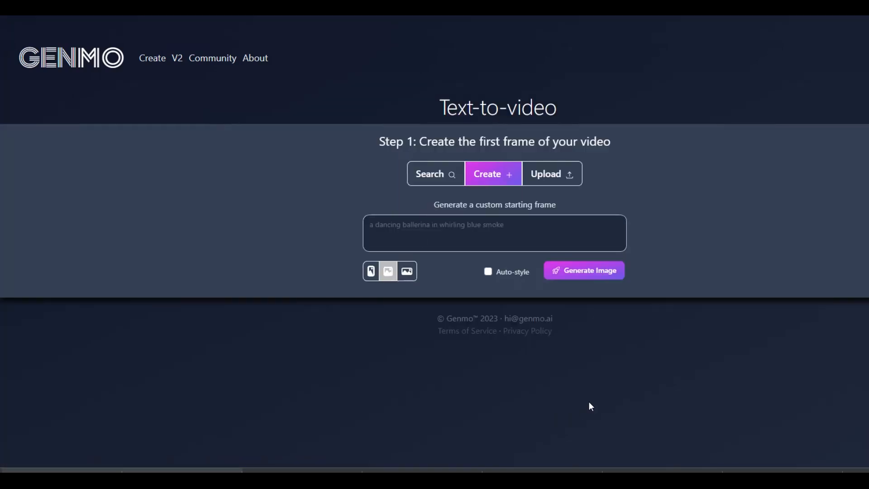
click(423, 183)
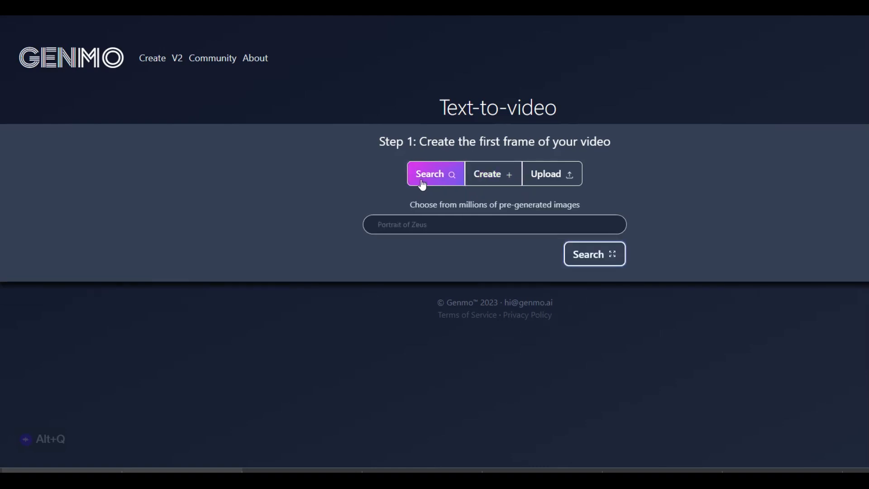
click(392, 226)
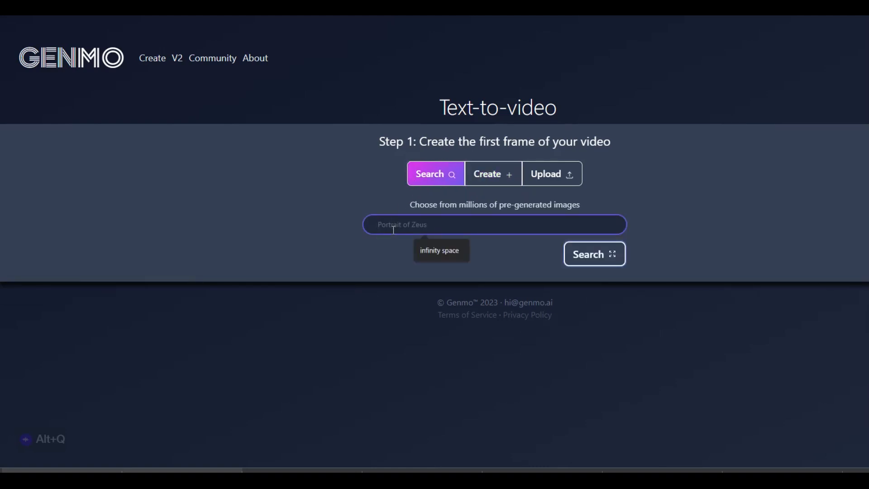
text(A h)
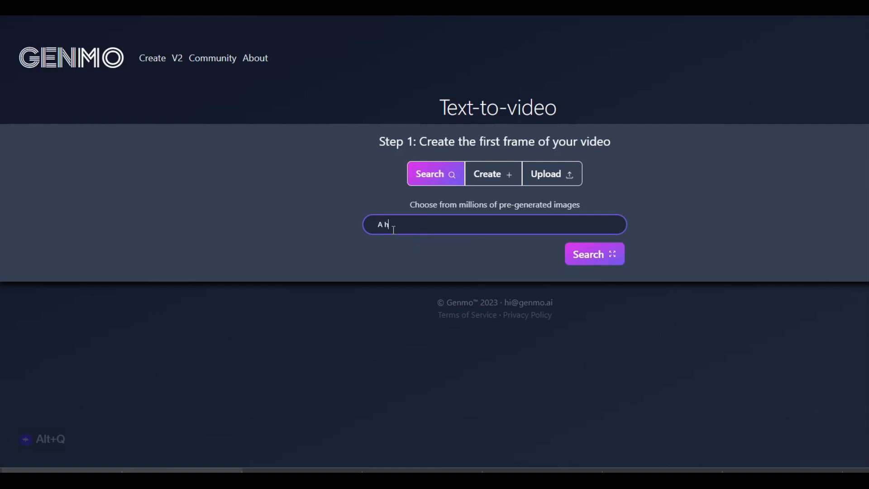
text(ourse in the woods)
key(Return)
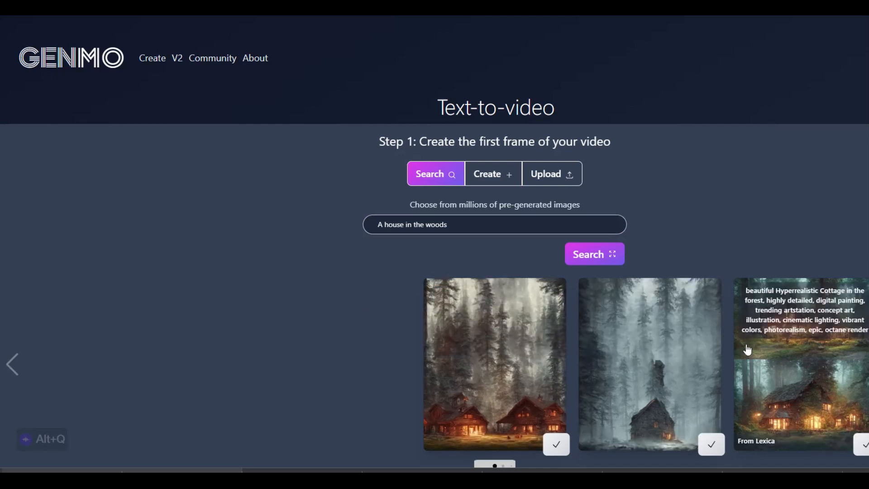
Make a video from the image of two glowing cabins, using the edit "take out the trees and leave the smoke".
click(524, 342)
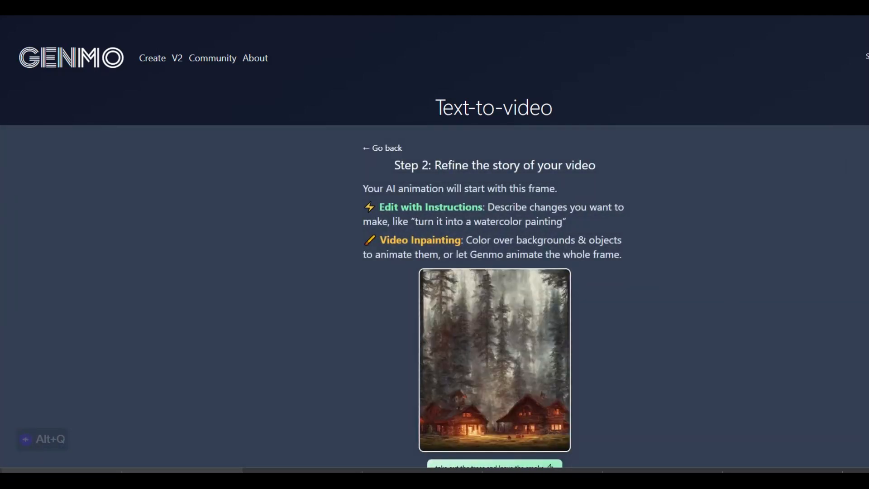
scroll(593, 269, down, 5)
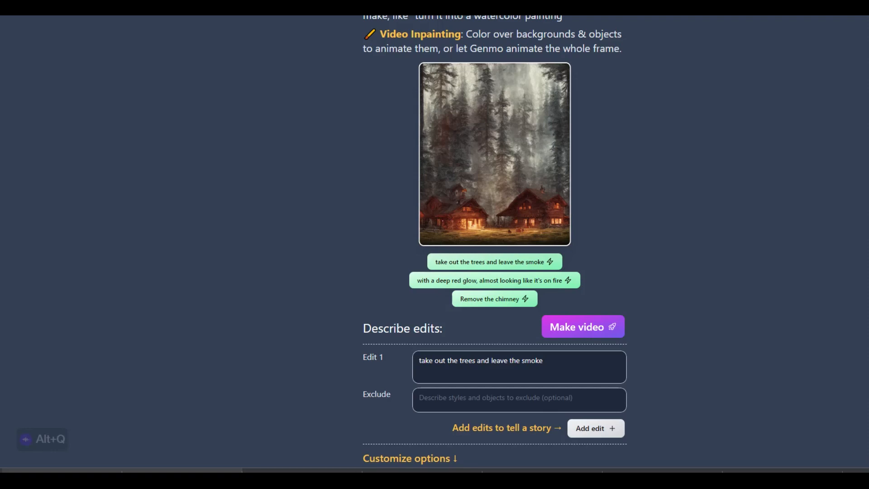
click(604, 329)
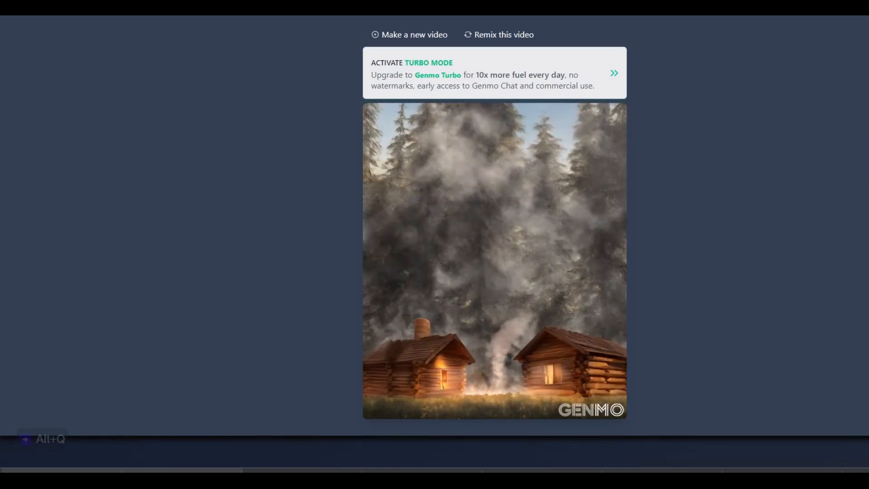
Open the generated cabin video's page and download it as "Hyperrealistic_log cabin with.mp4".
click(476, 235)
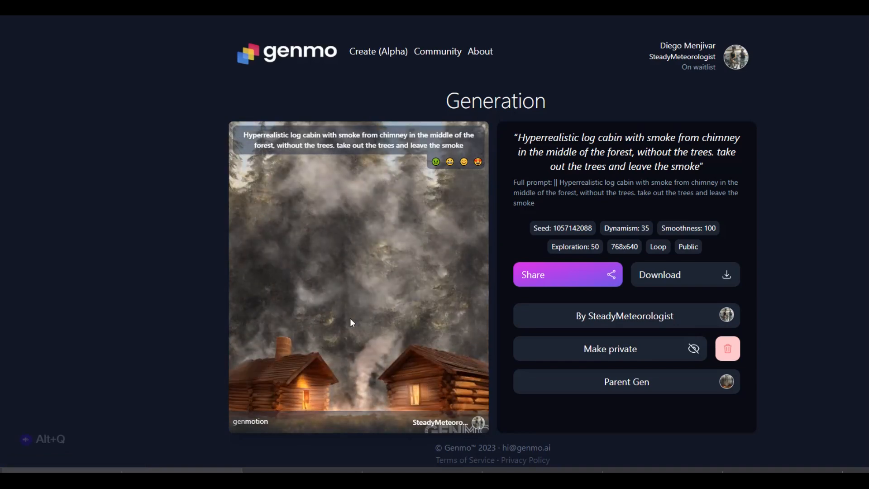
scroll(351, 316, down, 1)
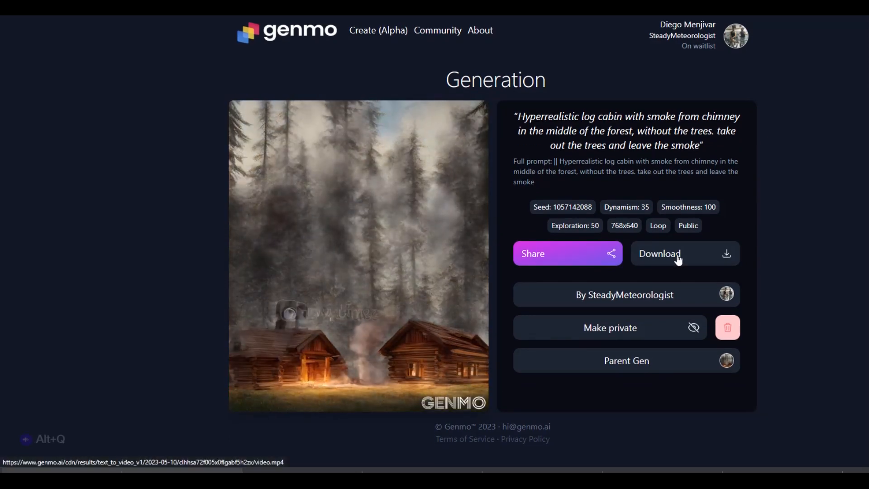
click(677, 255)
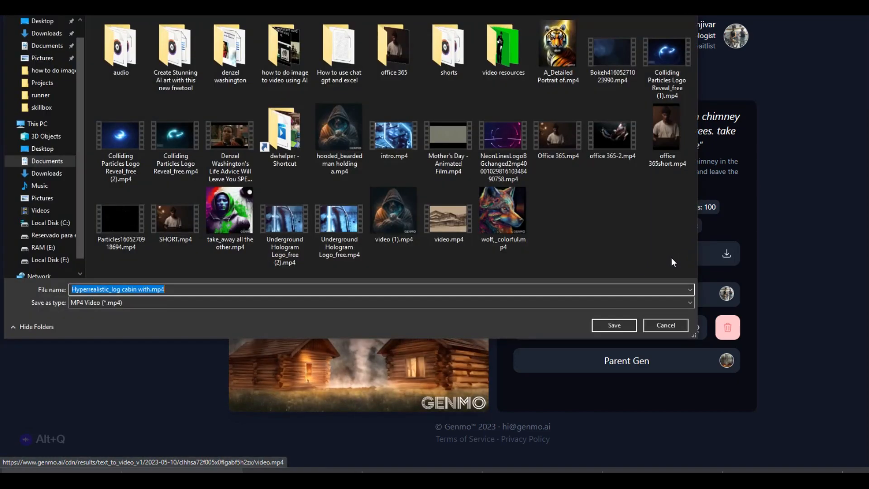
click(614, 323)
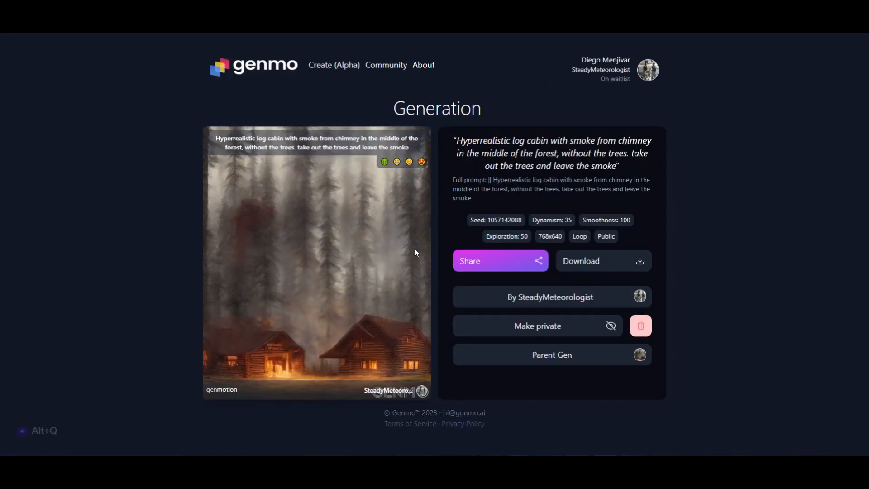
Start a new creation and generate a landscape-format starting frame from the prompt "a fox face".
click(340, 67)
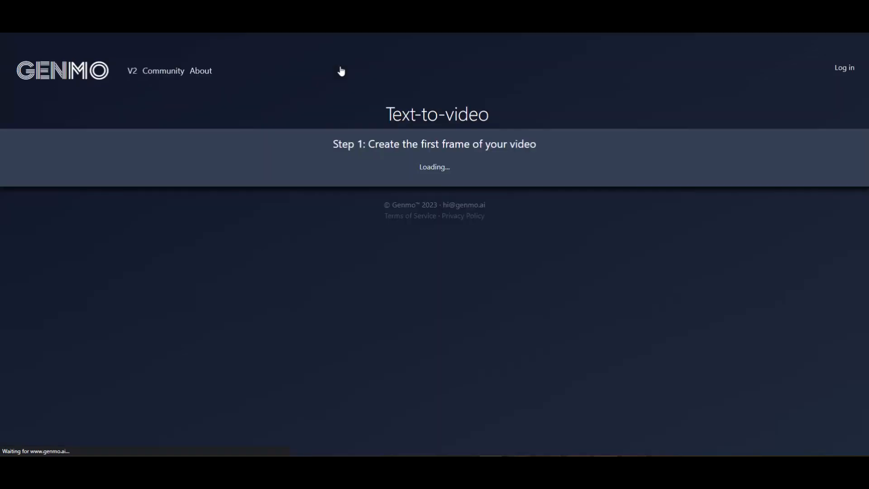
click(431, 228)
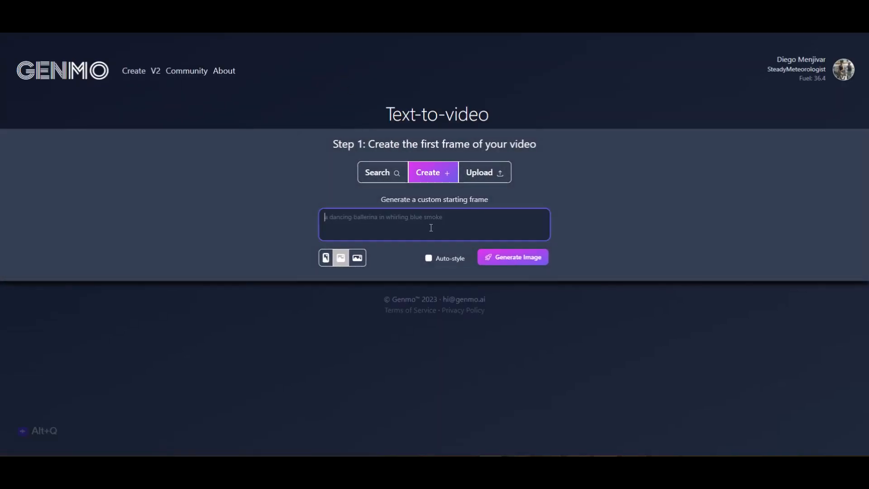
text(a fox face)
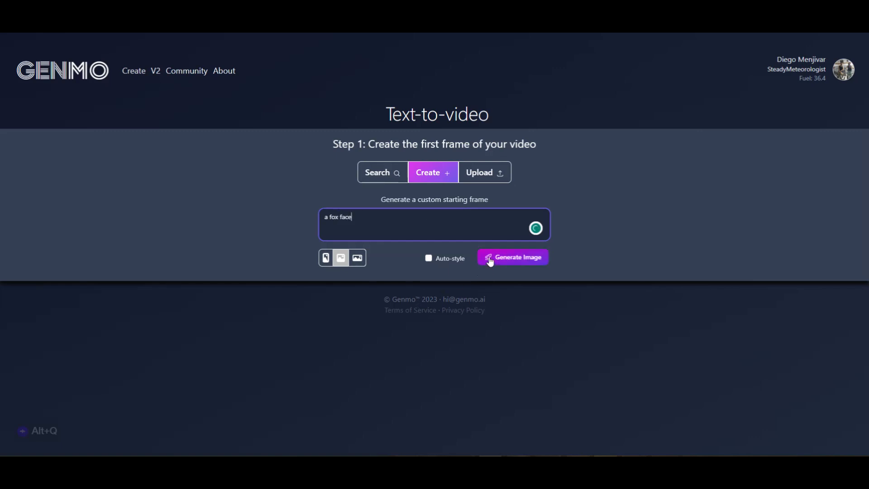
click(357, 258)
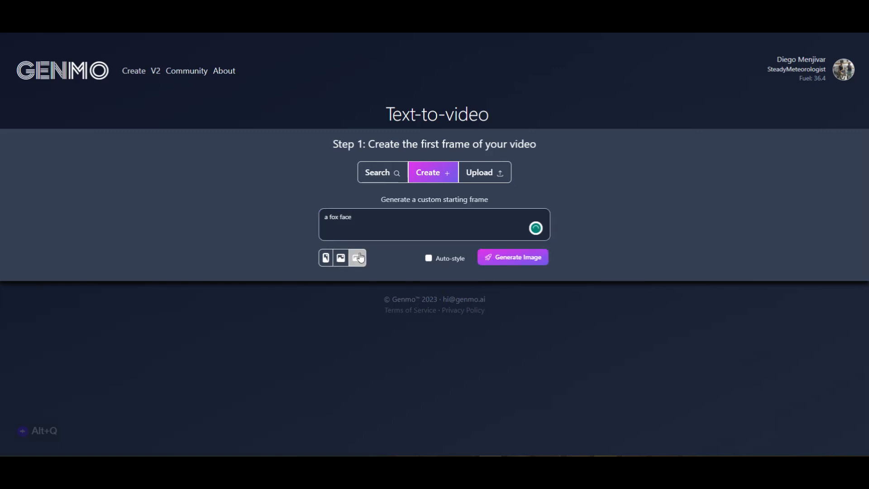
click(517, 261)
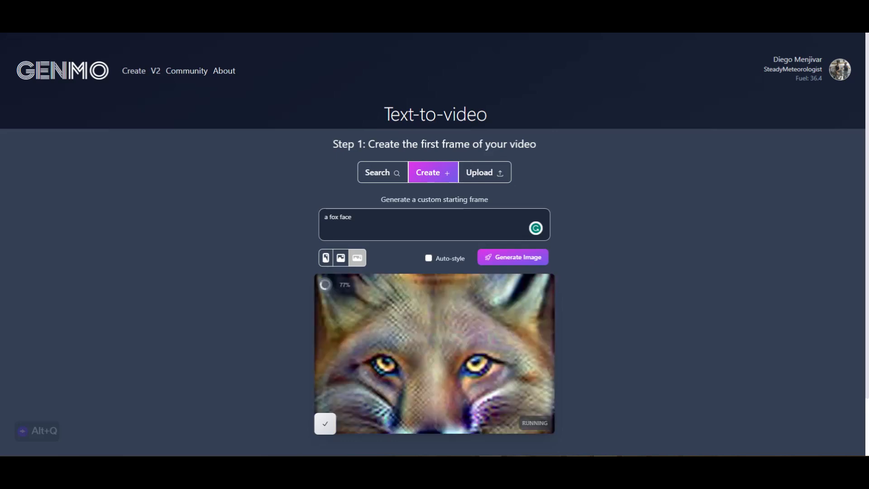
Make a video from the fox image with the edit "Change the color of the eyes make a transition in time".
scroll(416, 270, down, 2)
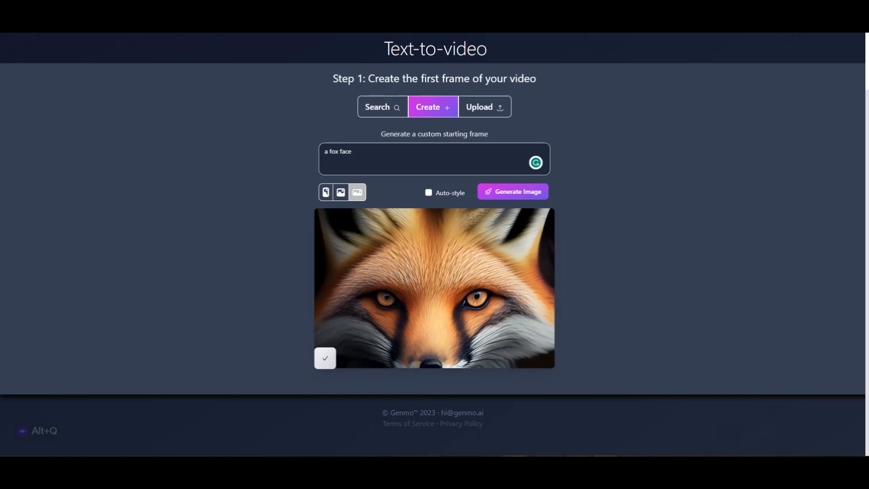
click(421, 252)
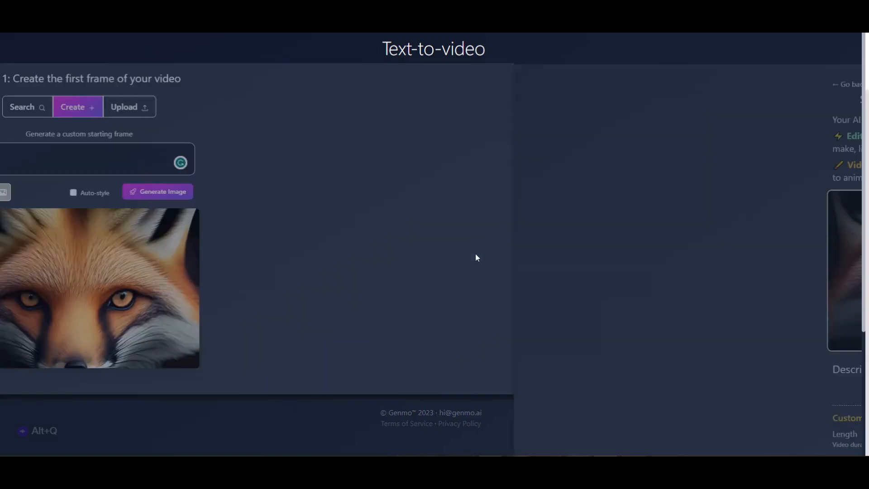
scroll(644, 202, down, 4)
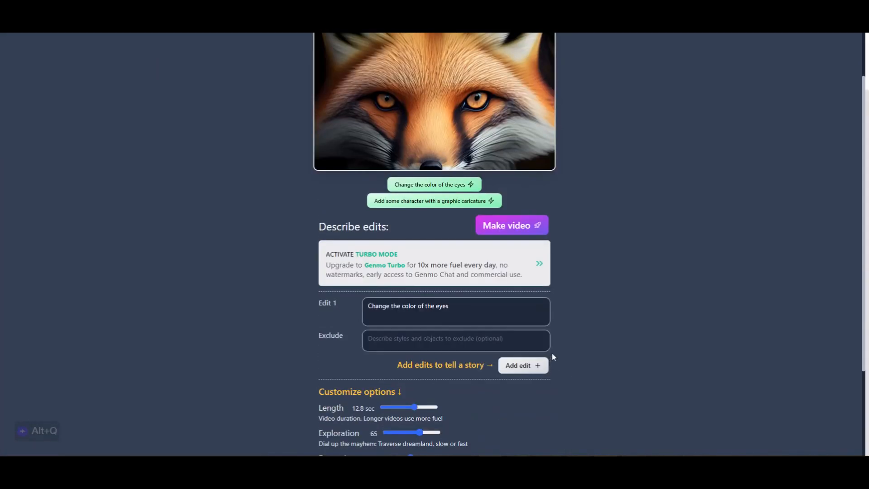
click(464, 311)
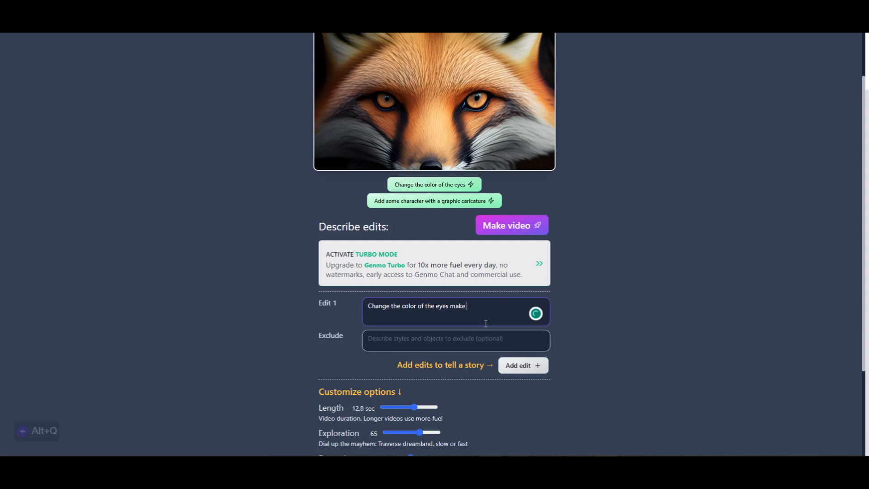
text(tion in time)
click(521, 231)
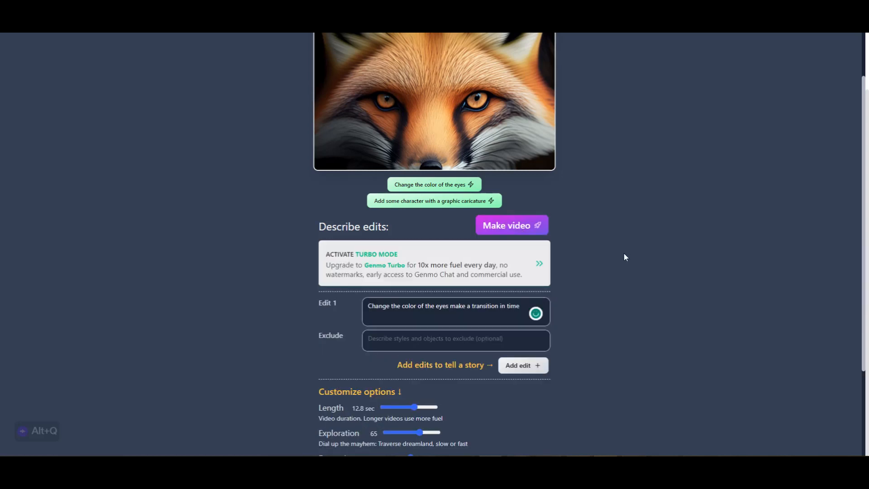
Replace the fox edit with the suggestion "Add some character with a graphic caricature" and make the video.
click(426, 205)
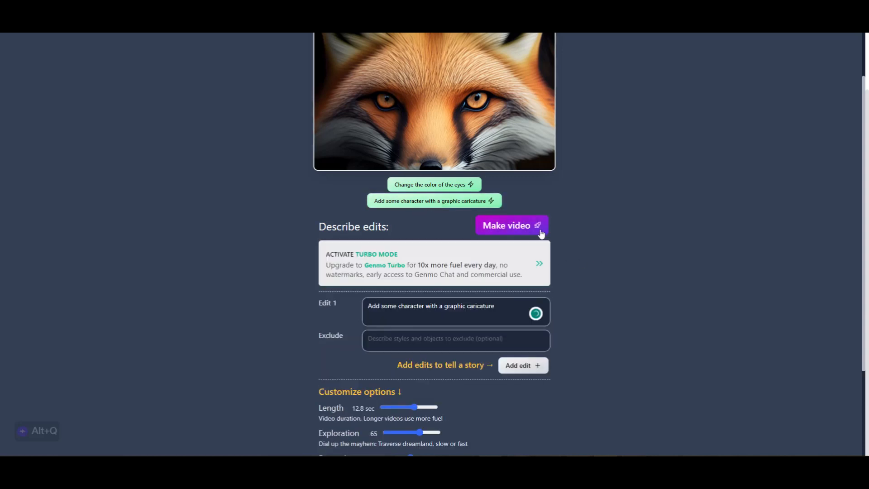
click(527, 225)
scroll(652, 240, up, 4)
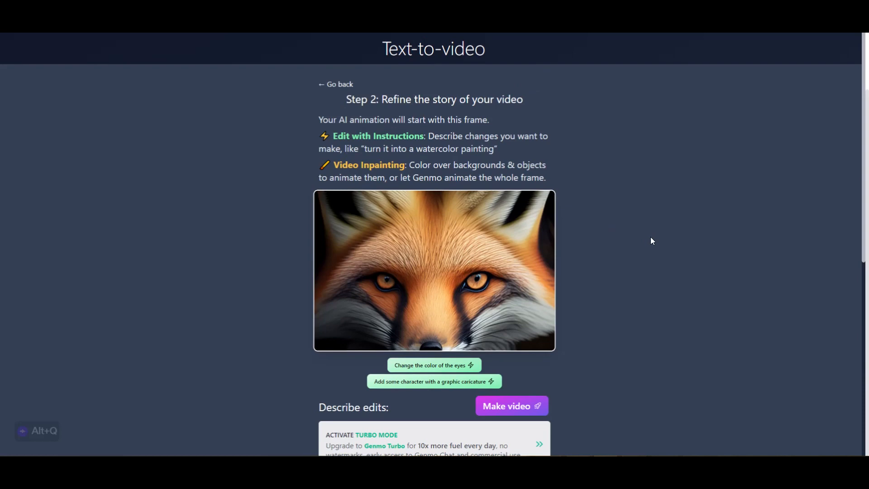
scroll(651, 240, down, 7)
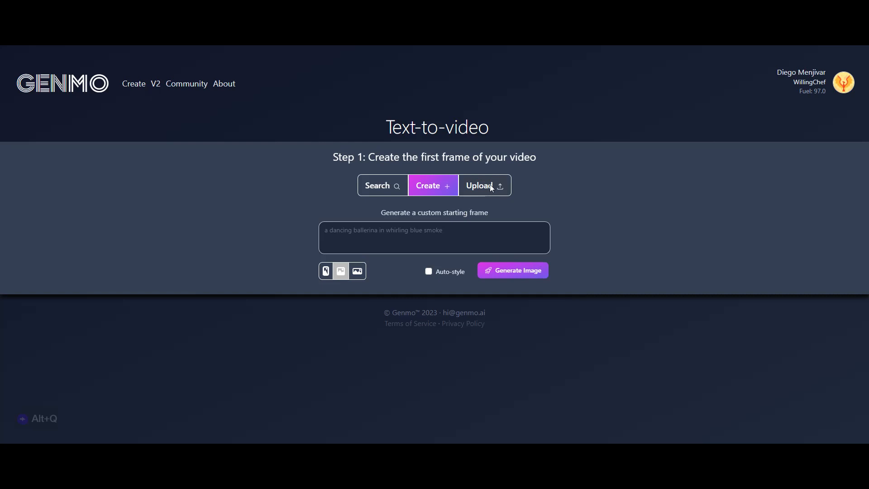
Upload the portrait of the smiling child in a red shirt as the starting frame of a new video.
click(491, 187)
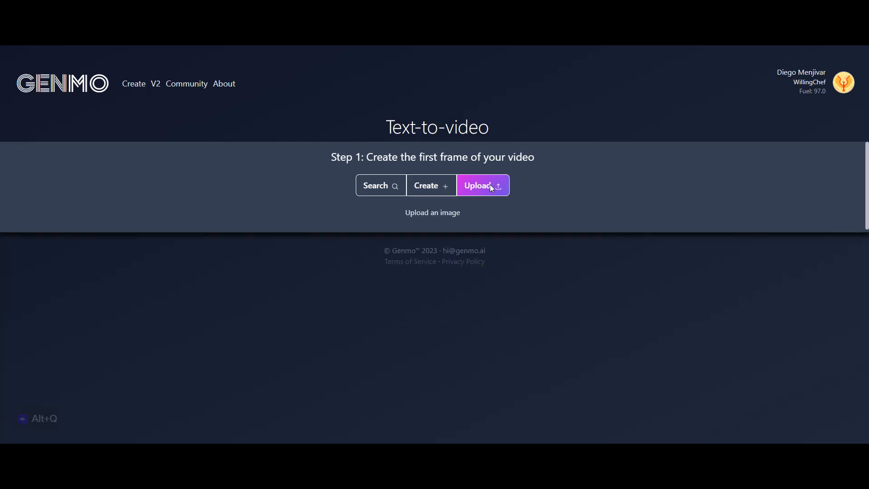
click(311, 143)
click(542, 322)
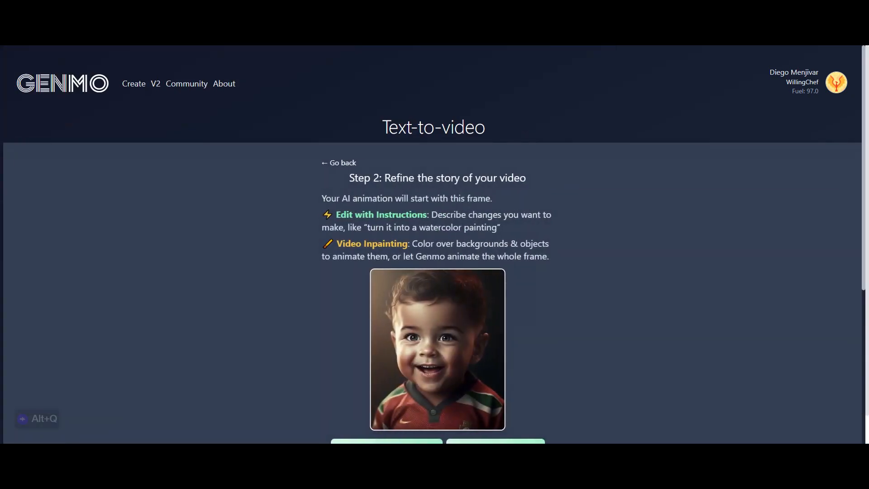
Extend the edit to "make the child's smile brighter and grow up with the time to an older look" and make the video.
scroll(527, 303, down, 4)
click(498, 340)
text(and)
text( grow up wioth t)
text(h the time)
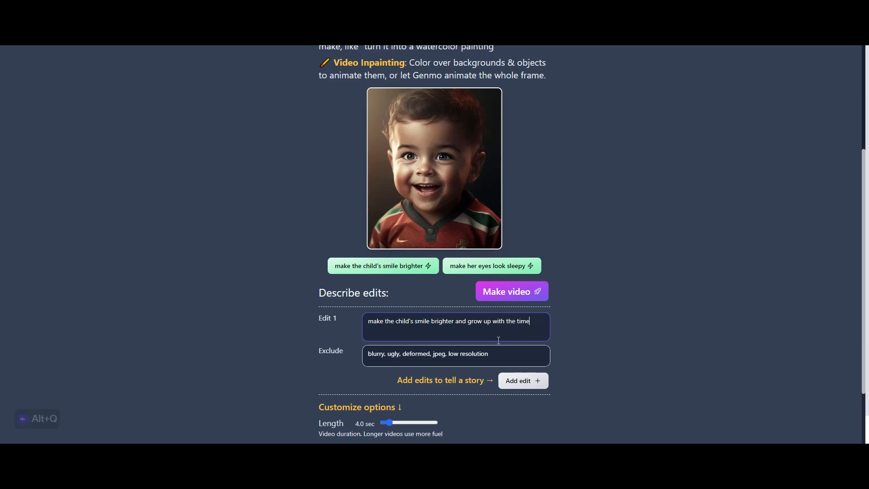
text( to an older look)
click(519, 300)
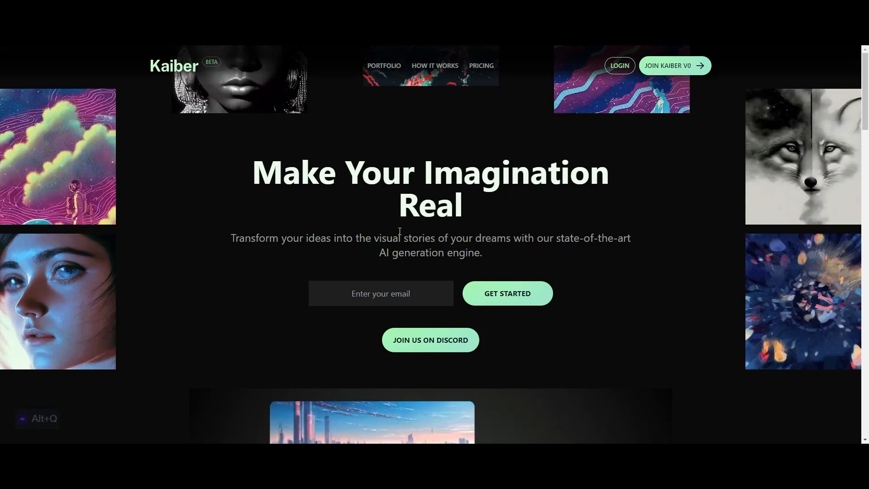
Look through the feature sections of the Kaiber home page, including image upload, music video direction and camera controls.
scroll(587, 217, down, 2)
scroll(590, 213, down, 5)
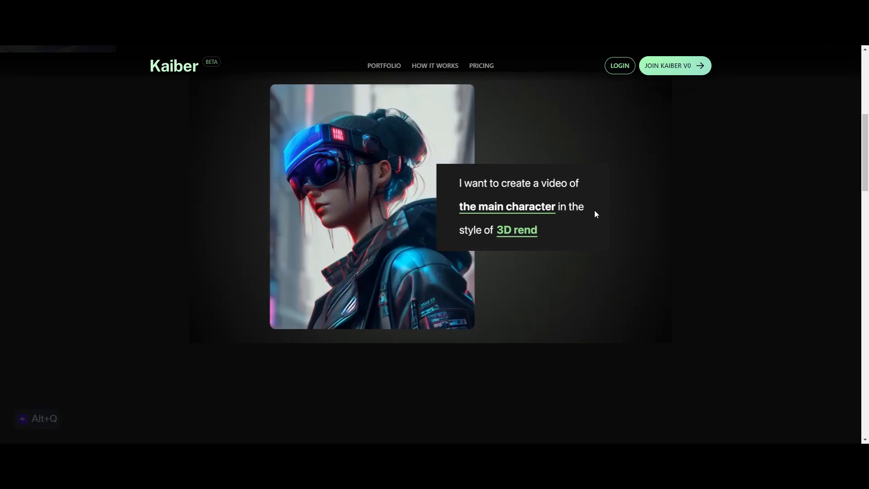
scroll(593, 210, down, 13)
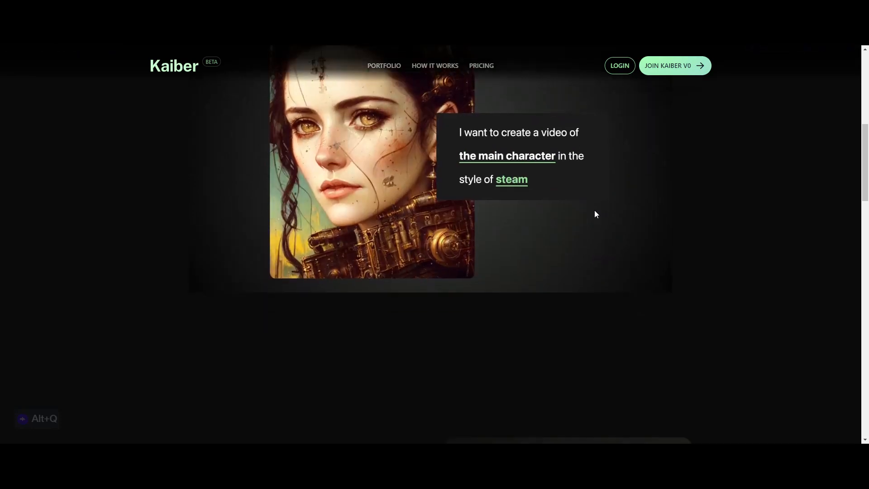
scroll(604, 213, down, 15)
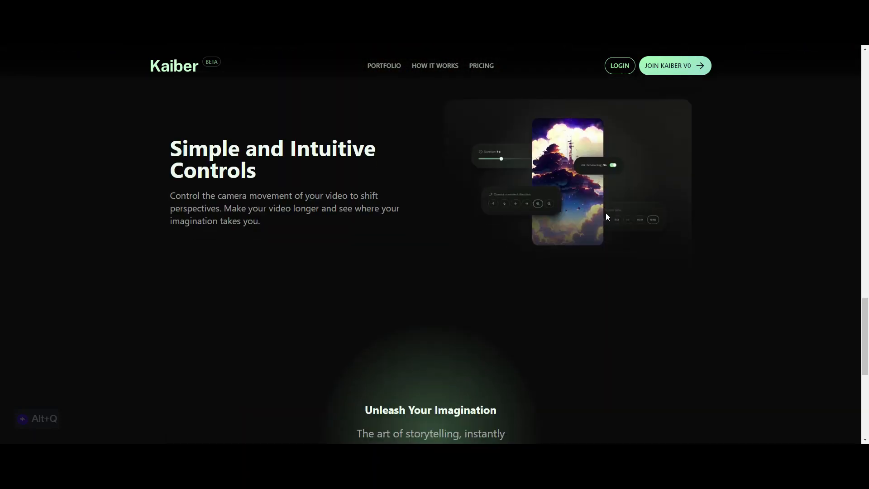
scroll(609, 218, up, 20)
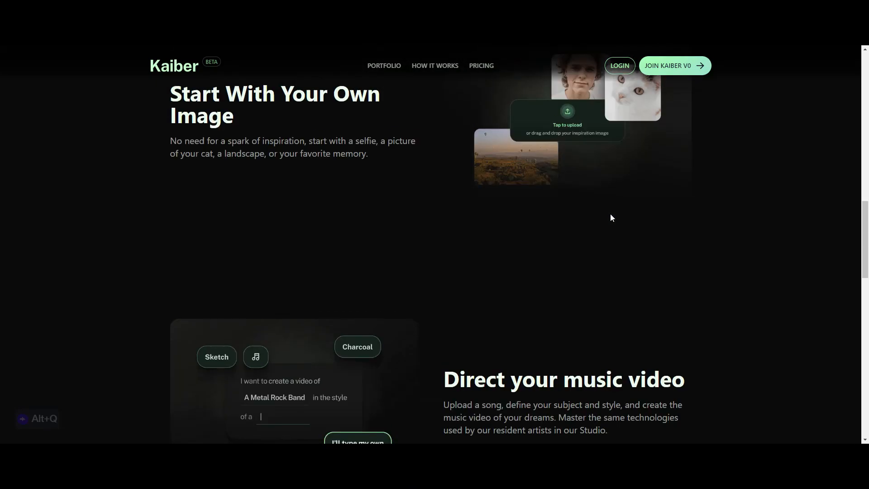
scroll(612, 215, down, 3)
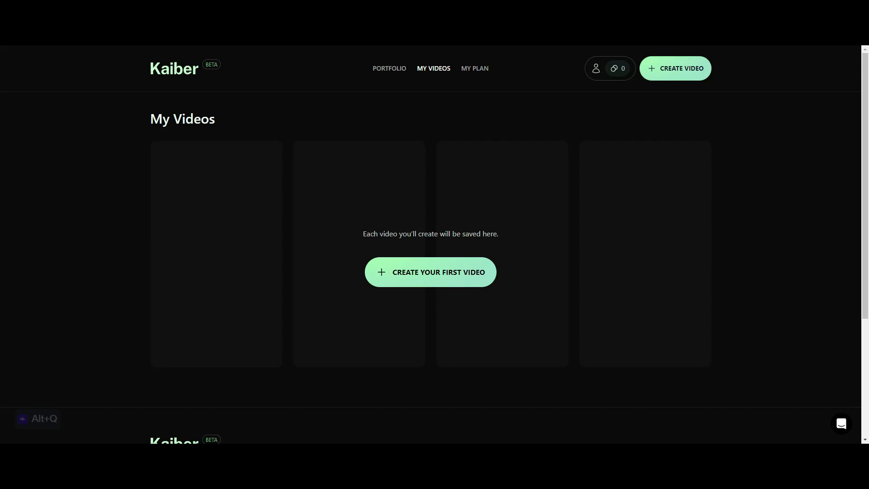
Start a first video with the 7-day free trial and upload the android woman portrait image-ocri5yLKh-transformed.png as its beginning image.
click(413, 281)
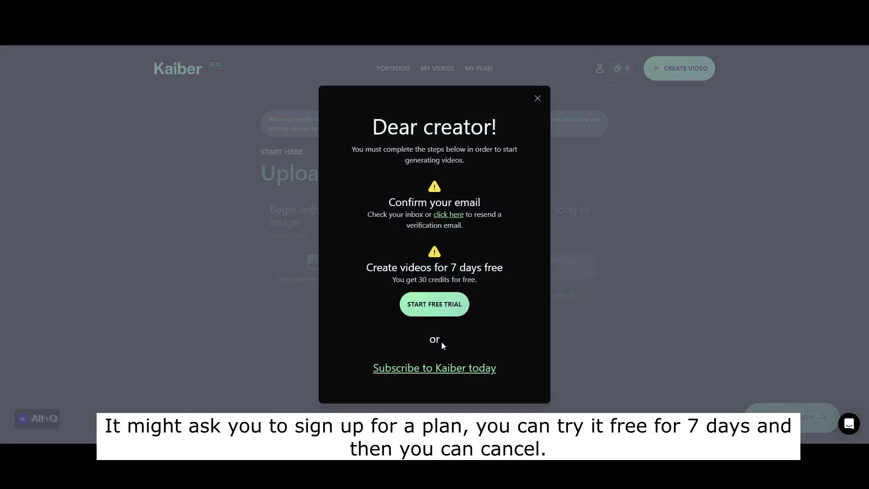
click(430, 304)
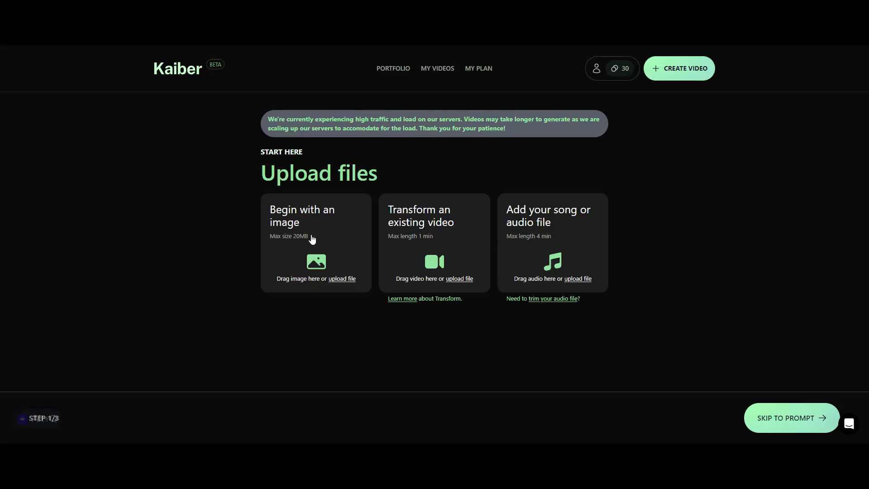
click(311, 234)
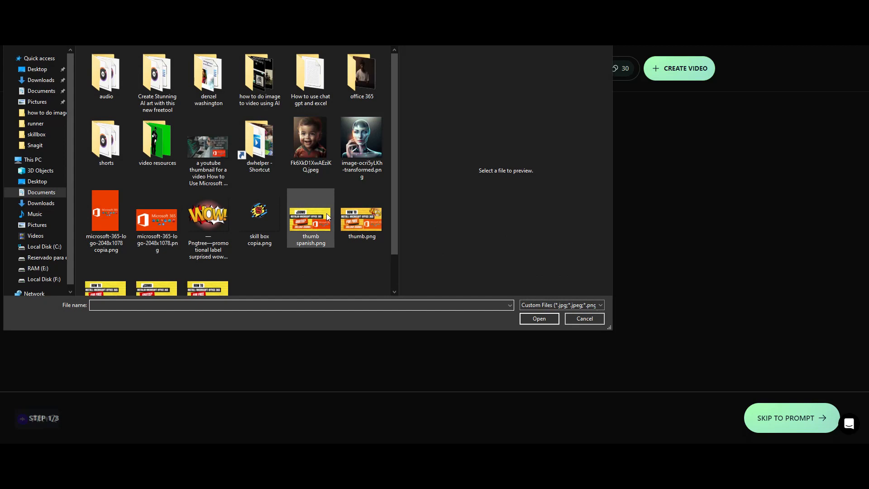
click(362, 143)
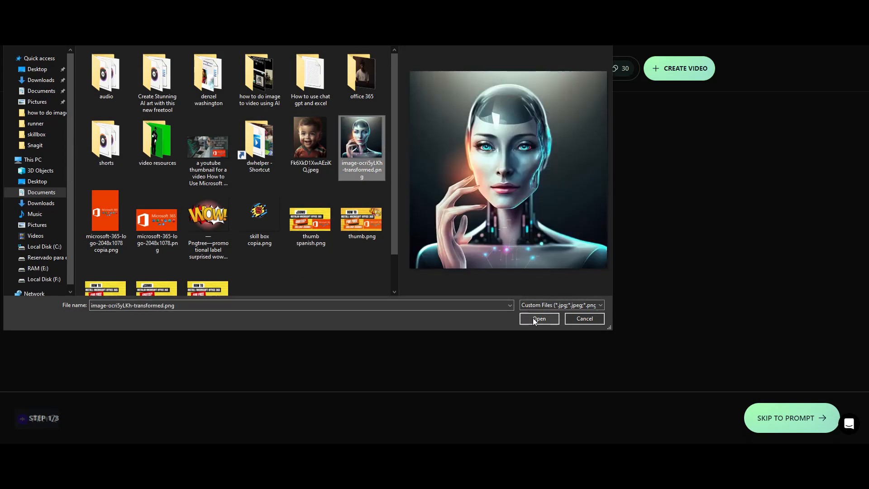
click(534, 320)
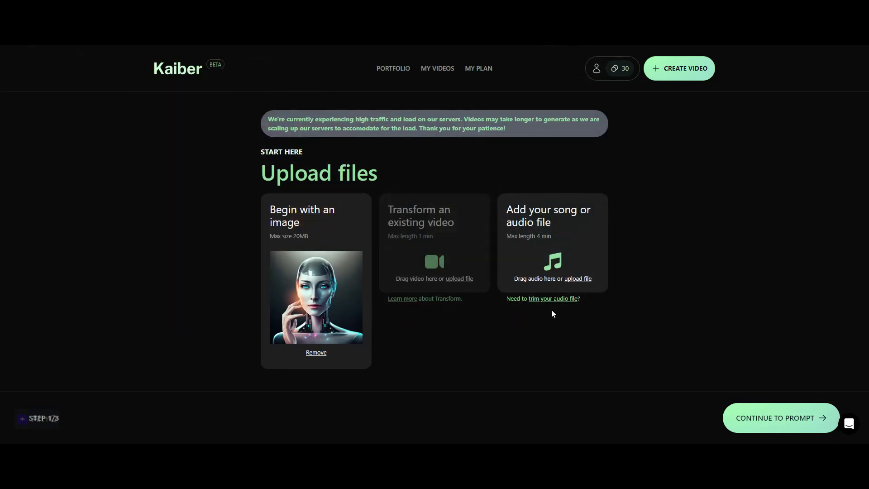
Set the prompt's subject to "A Portrait Of A Main Character" and its art style to 3D Render.
click(779, 421)
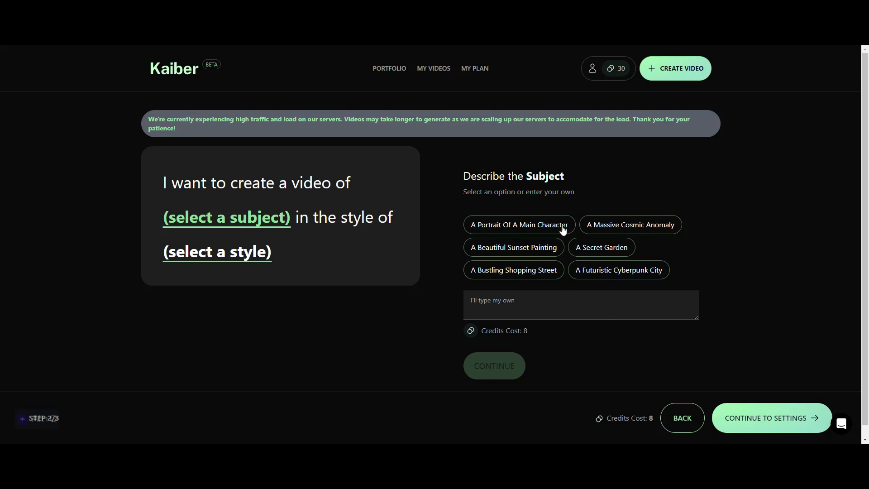
click(491, 232)
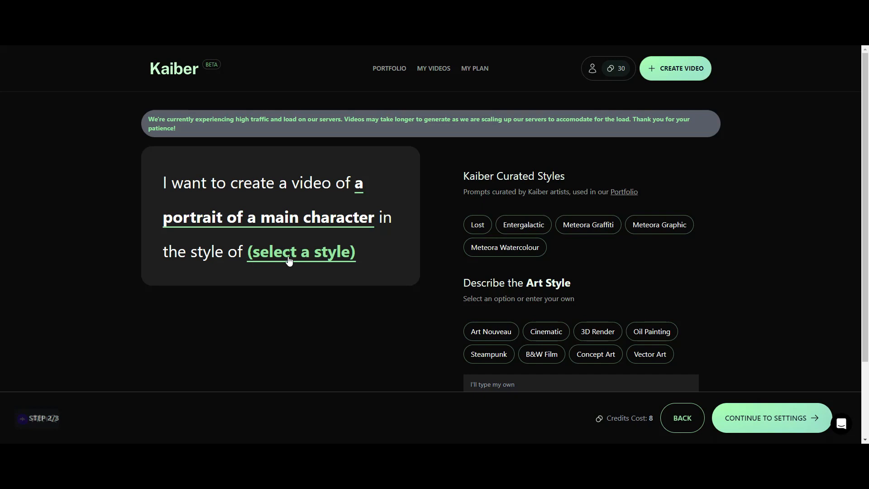
click(600, 335)
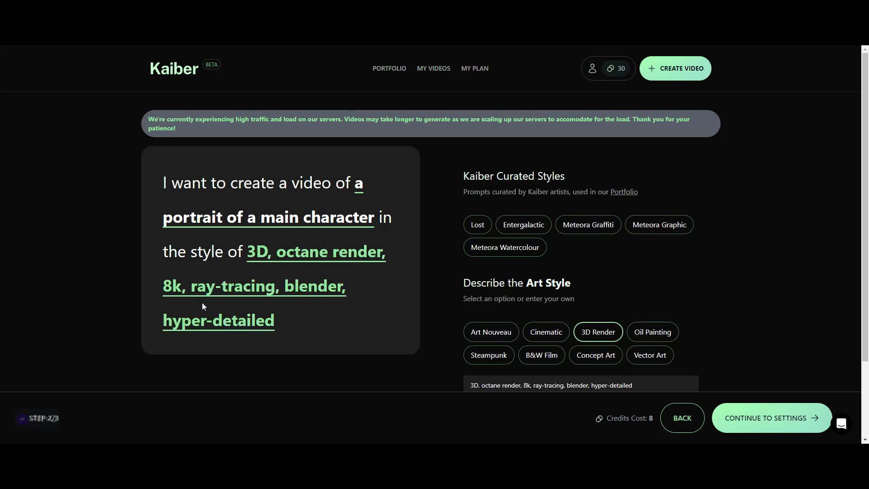
Append "of a AI woman who evolves into a real woman." to the art style description and generate the video with the default settings.
scroll(202, 306, down, 1)
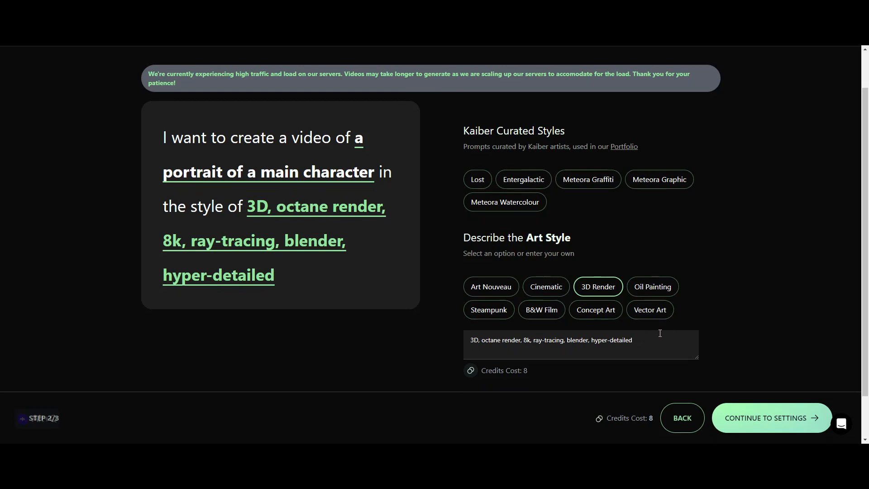
scroll(660, 333, down, 1)
click(650, 288)
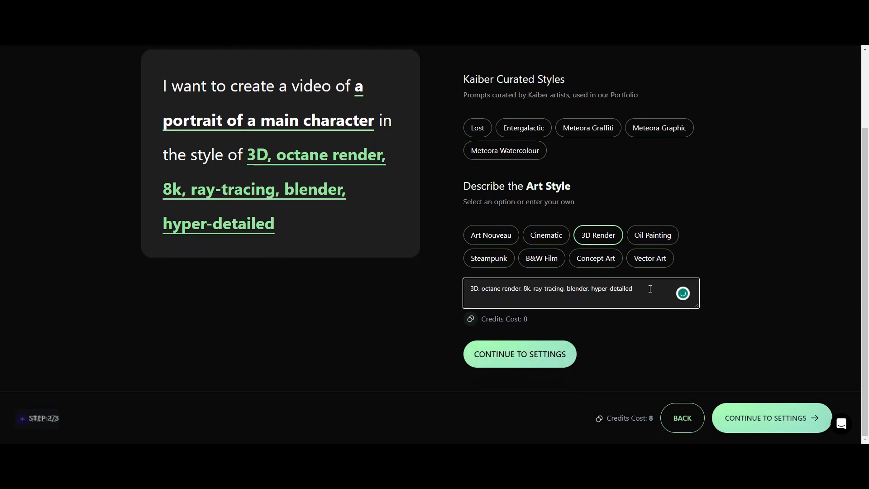
text(a )
text(of a)
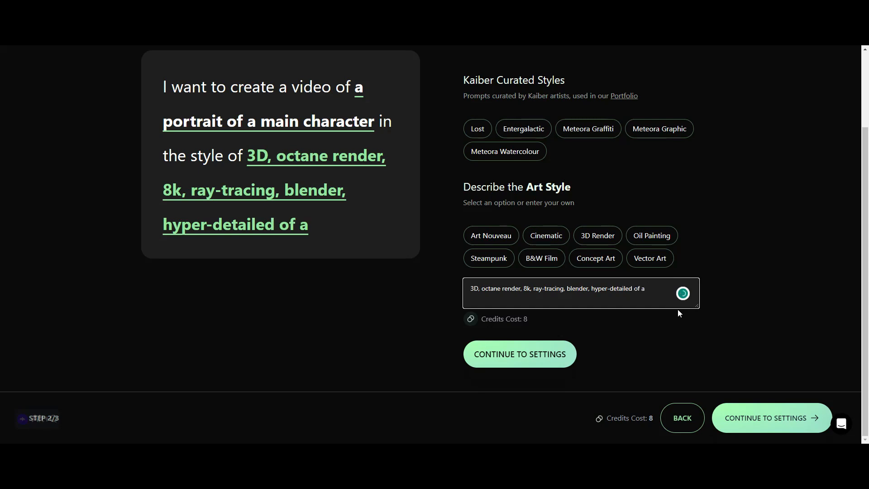
text( in)
key(BackSpace)
text(AI woman who)
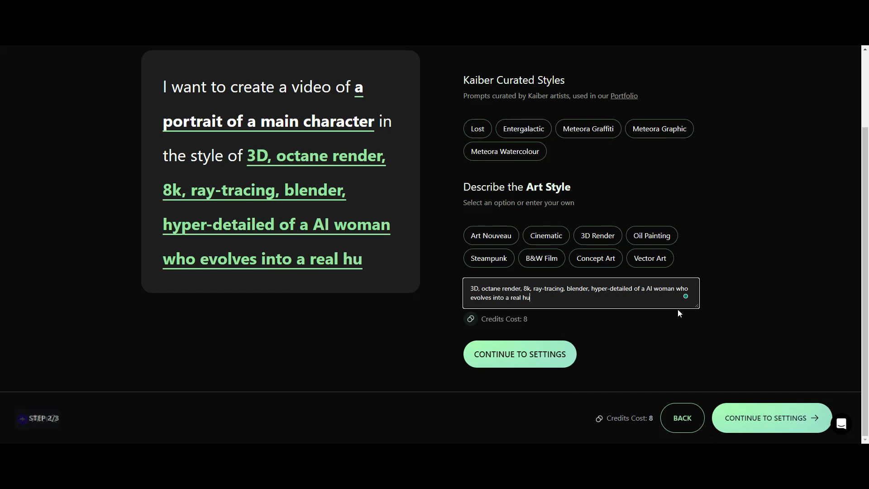
text(oman.)
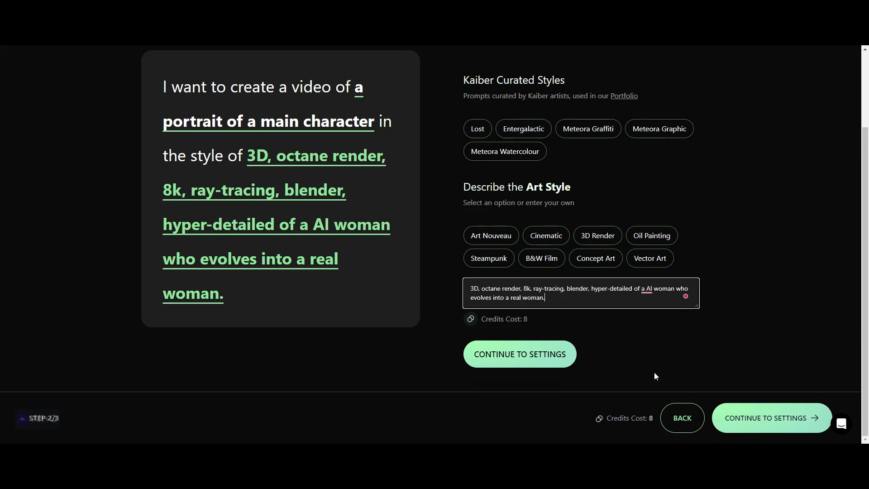
click(557, 353)
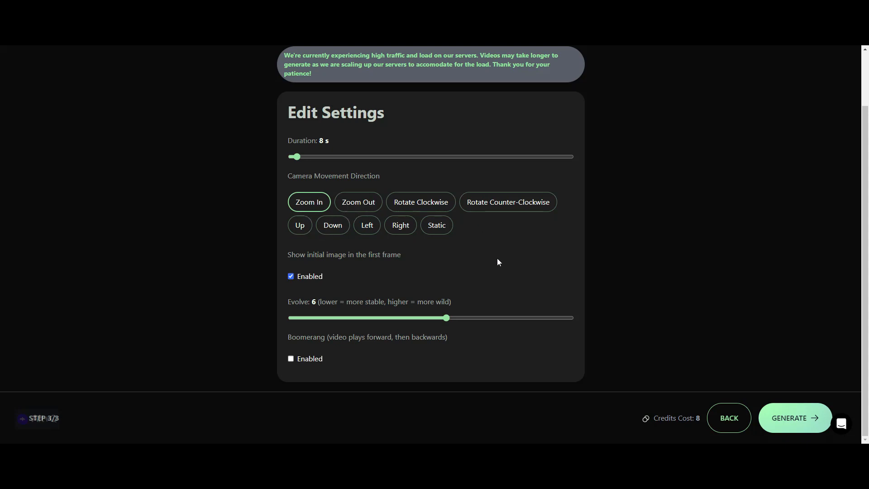
click(795, 417)
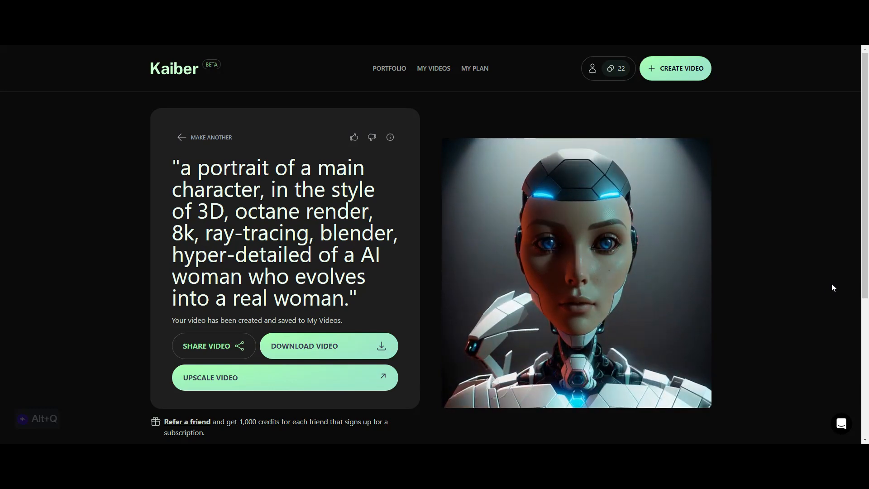
Download the generated video of the AI woman and save it as an MP4 in Documents under the suggested file name.
scroll(832, 283, down, 2)
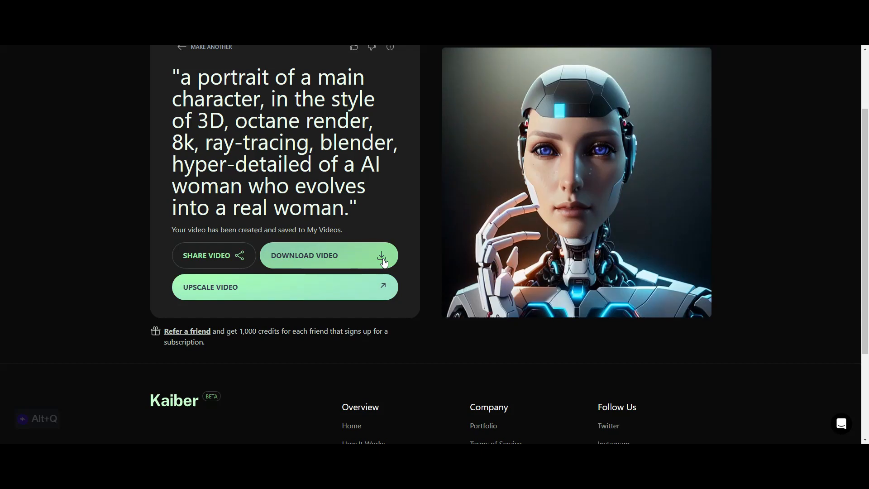
scroll(607, 271, up, 2)
scroll(607, 272, down, 2)
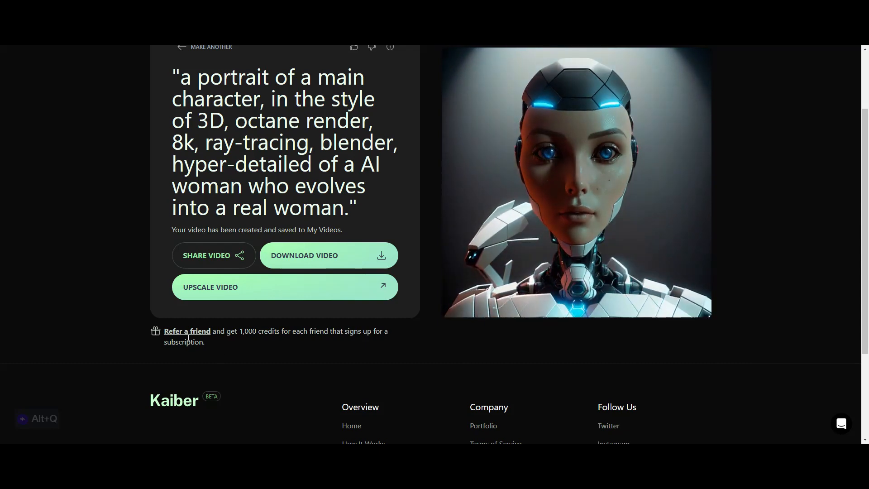
click(382, 255)
right_click(359, 256)
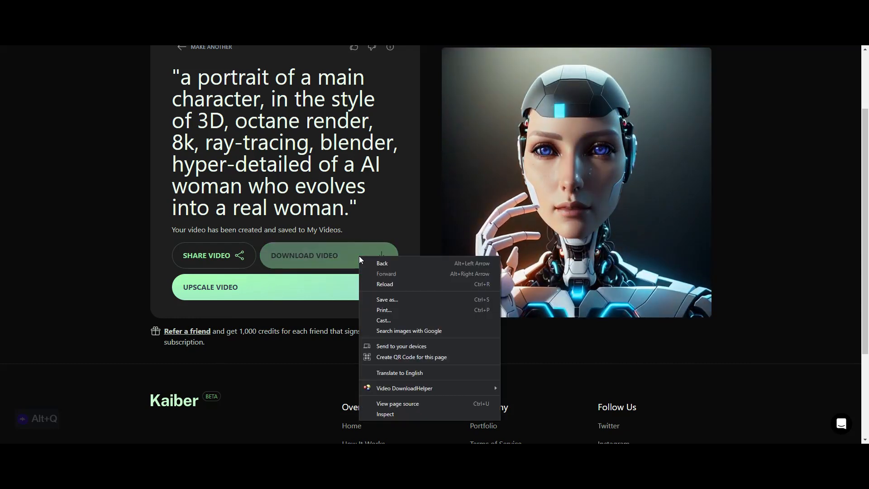
click(356, 256)
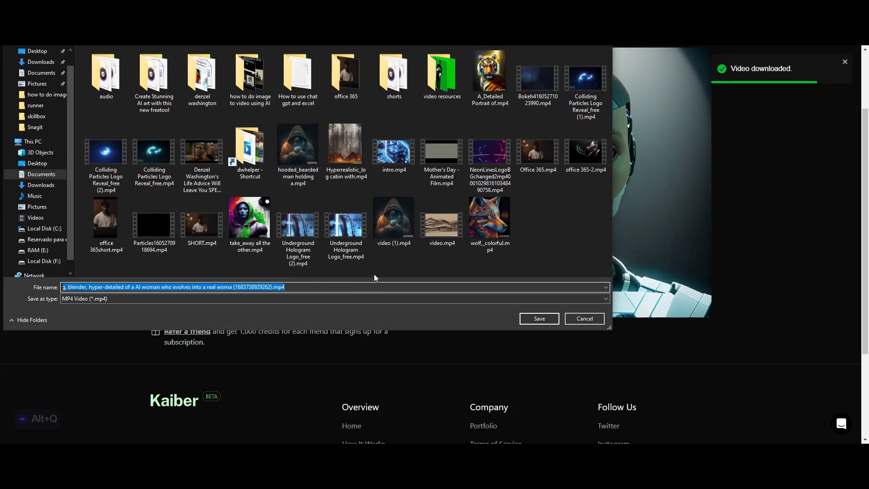
click(539, 318)
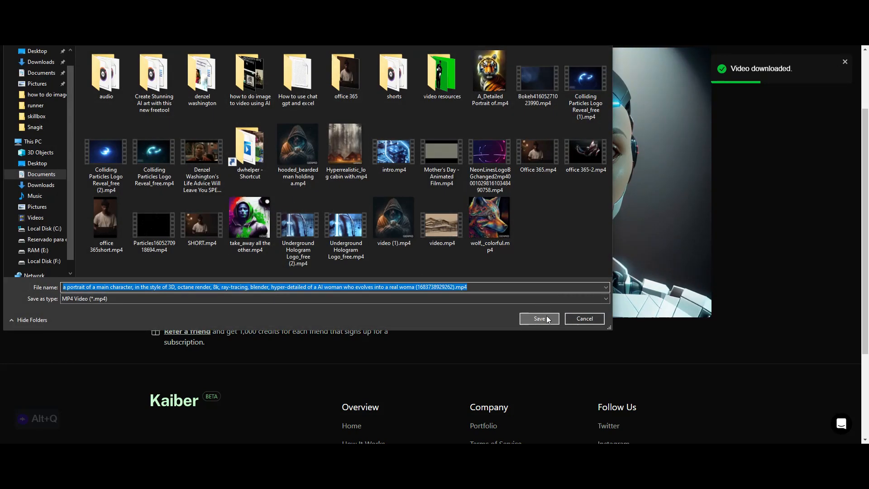
scroll(576, 318, up, 2)
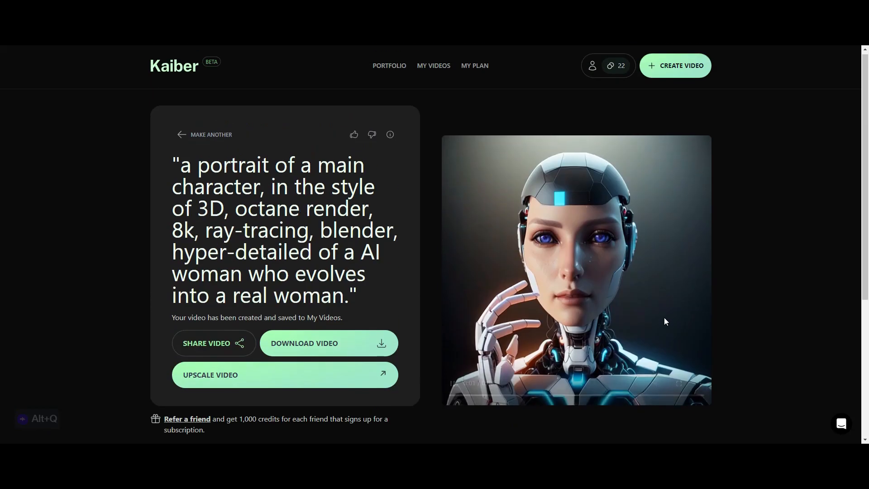